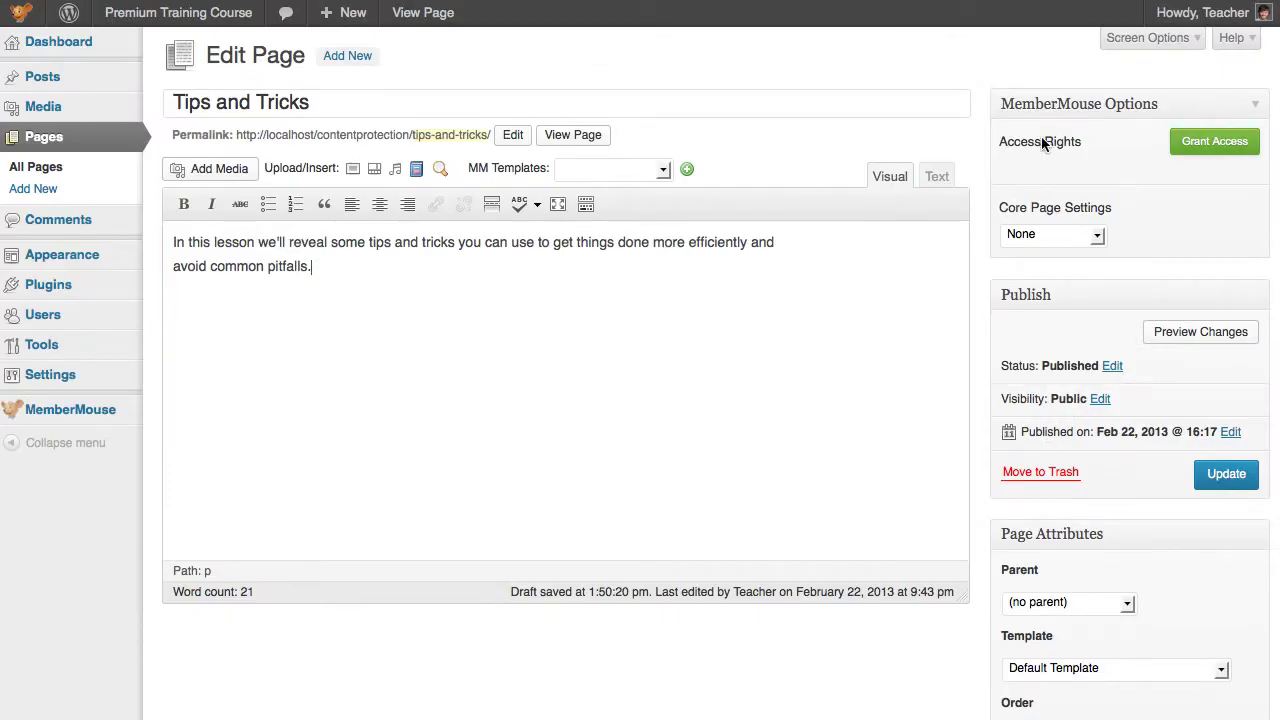
Grant Basic Membership access to the Tips and Tricks page on day 3.
left_click(1188, 143)
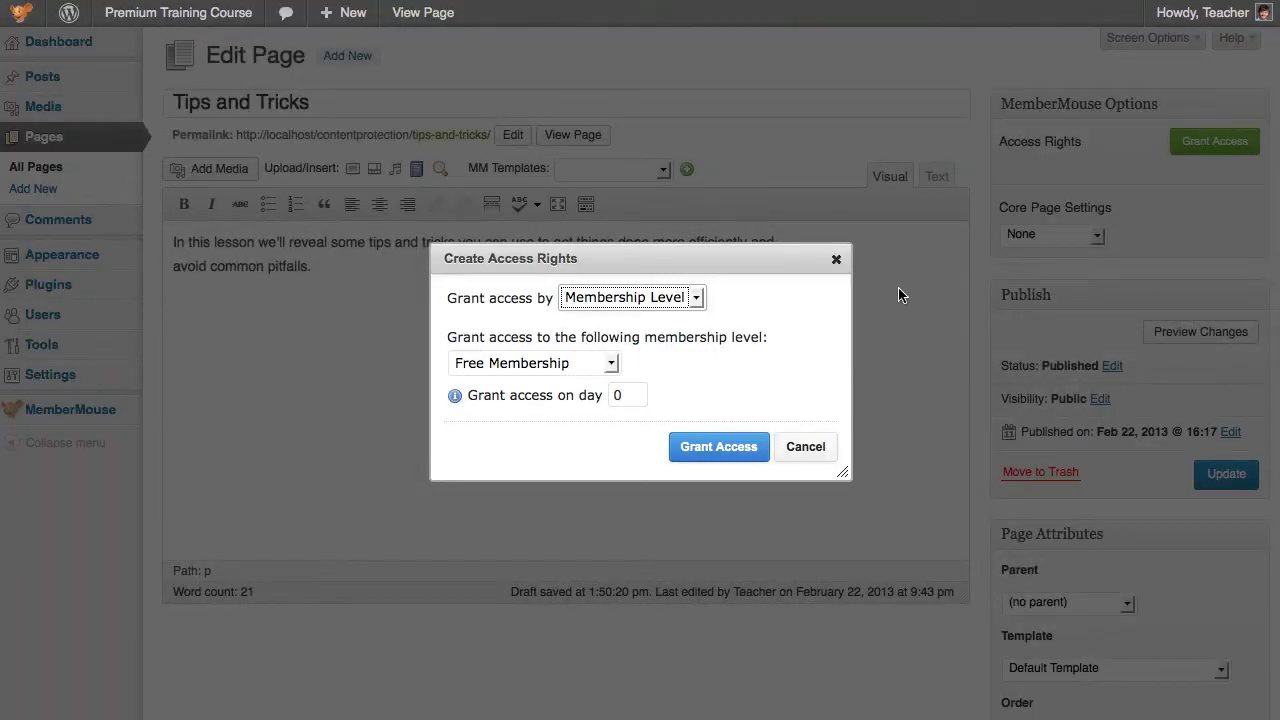
left_click(609, 368)
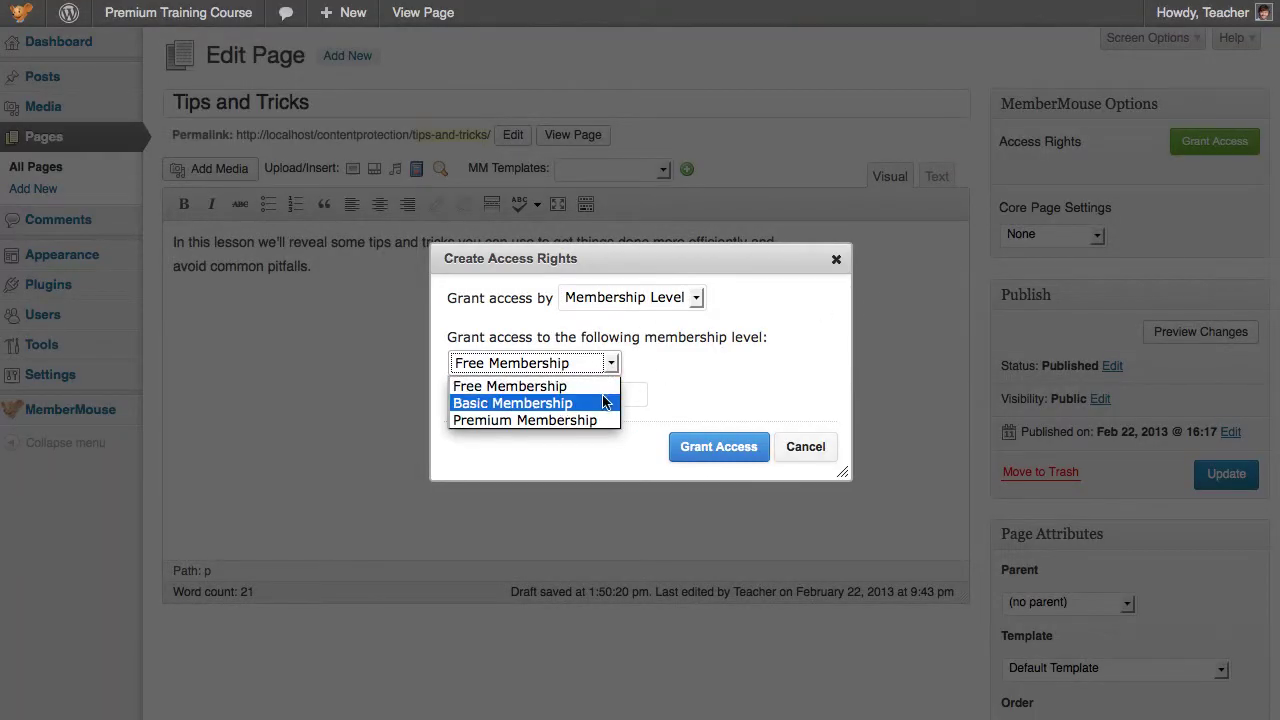
left_click(604, 402)
double_click(616, 395)
type("3")
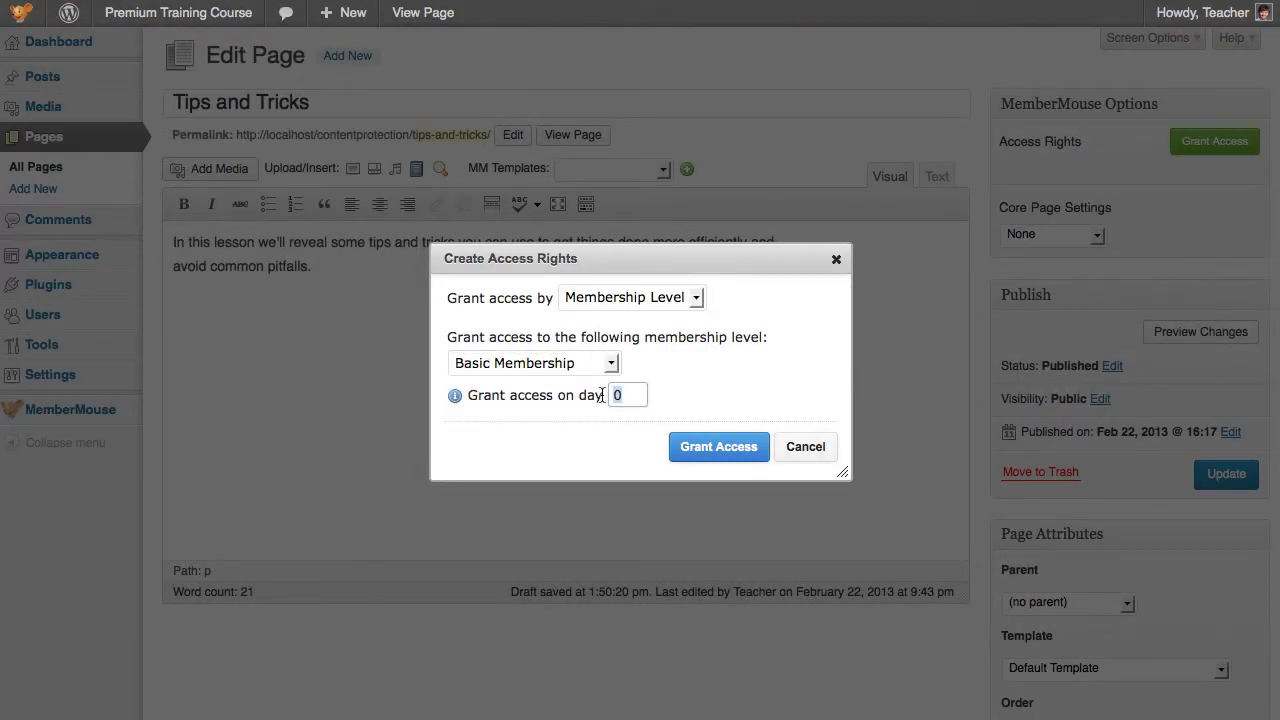
left_click(699, 449)
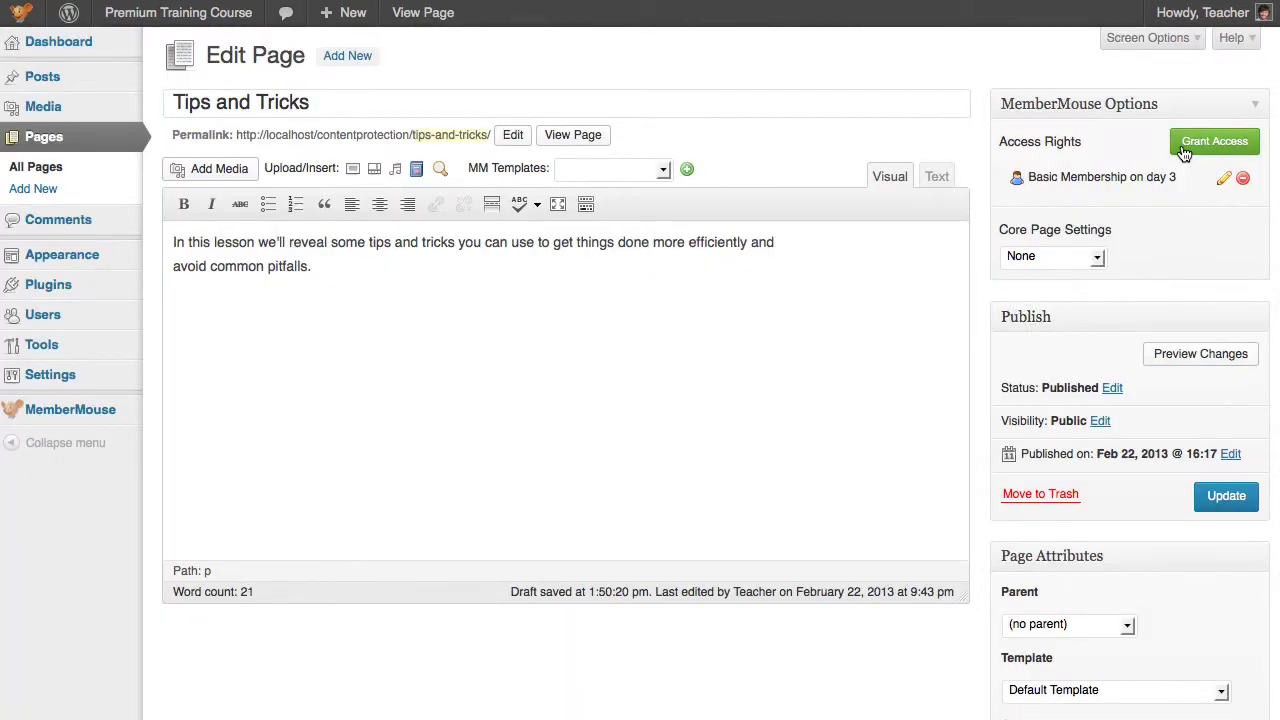
Grant Premium Membership access to the Tips and Tricks page on day 3, and reload the public page.
left_click(1184, 150)
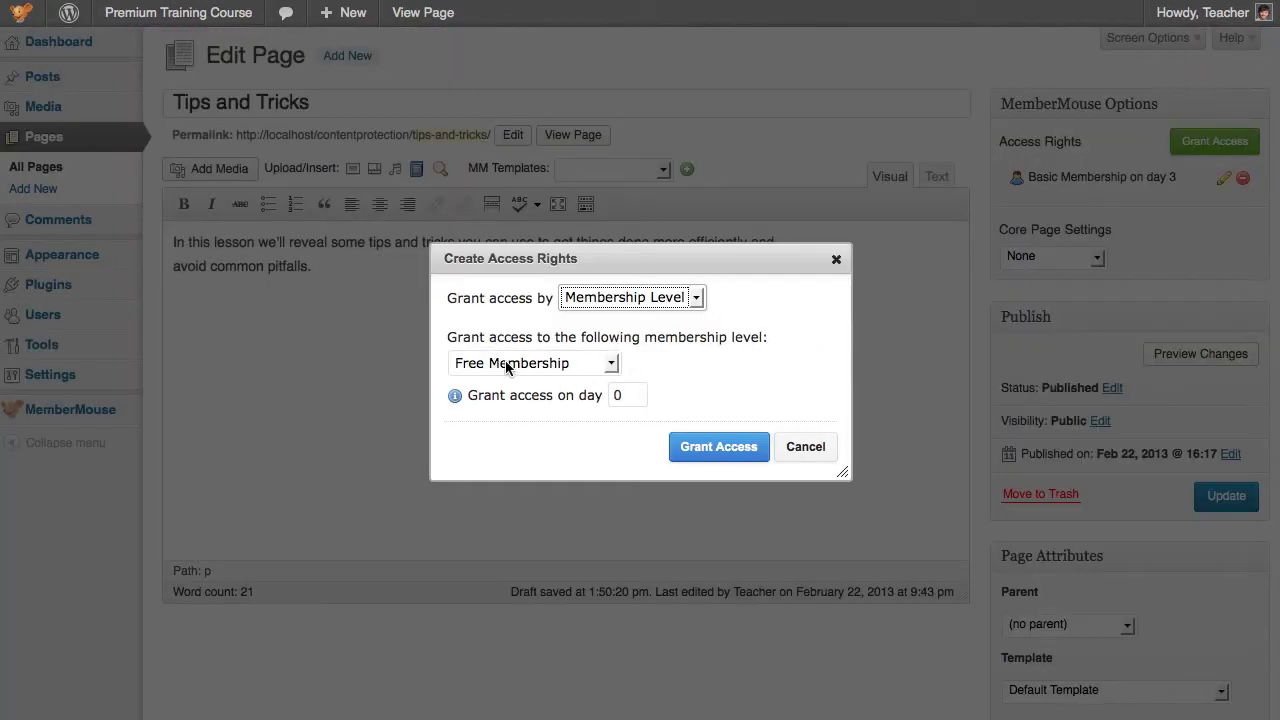
left_click(506, 367)
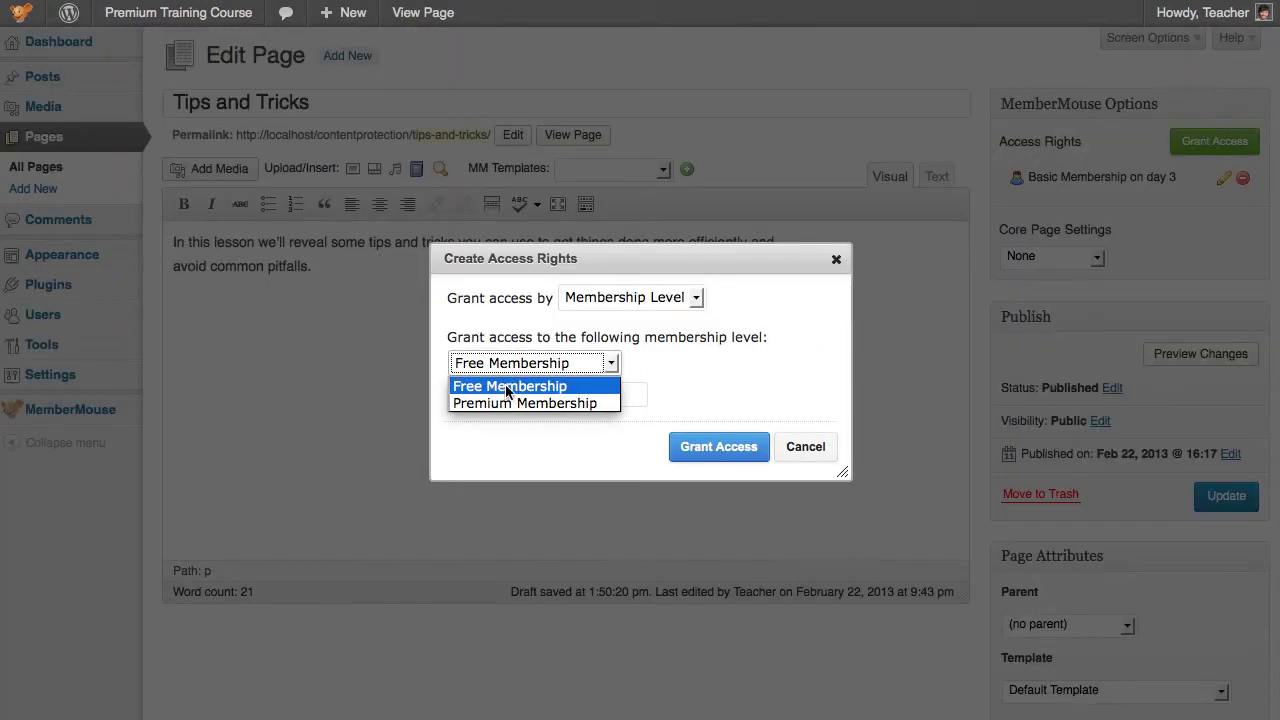
left_click(500, 403)
double_click(608, 395)
type("3")
left_click(697, 447)
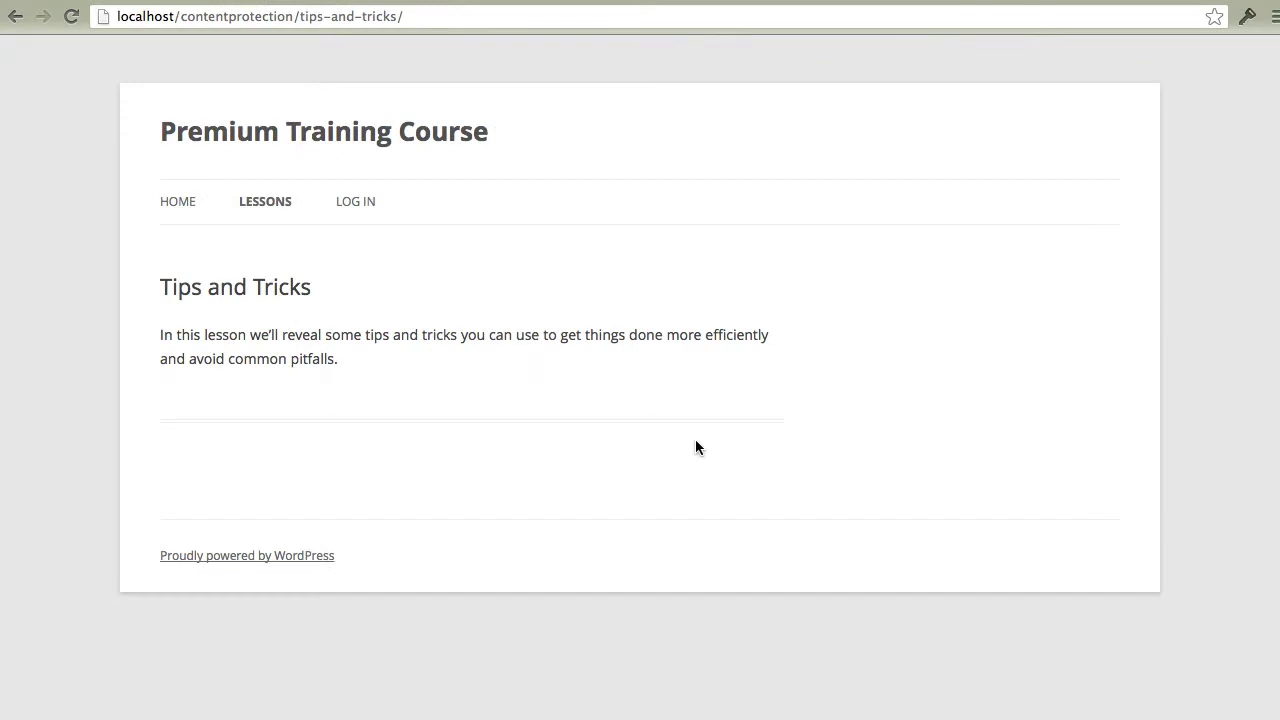
key("super+r")
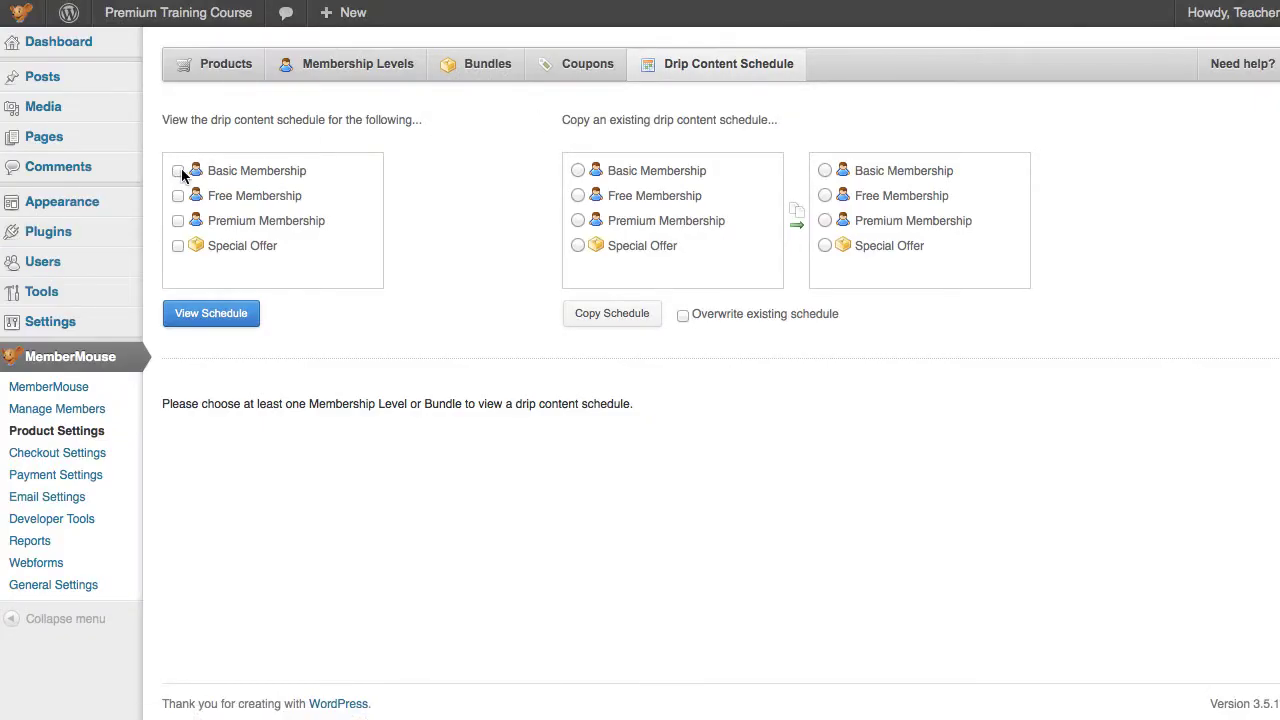
View the drip content schedule for Basic Membership and Premium Membership together.
left_click(178, 171)
left_click(178, 220)
left_click(197, 323)
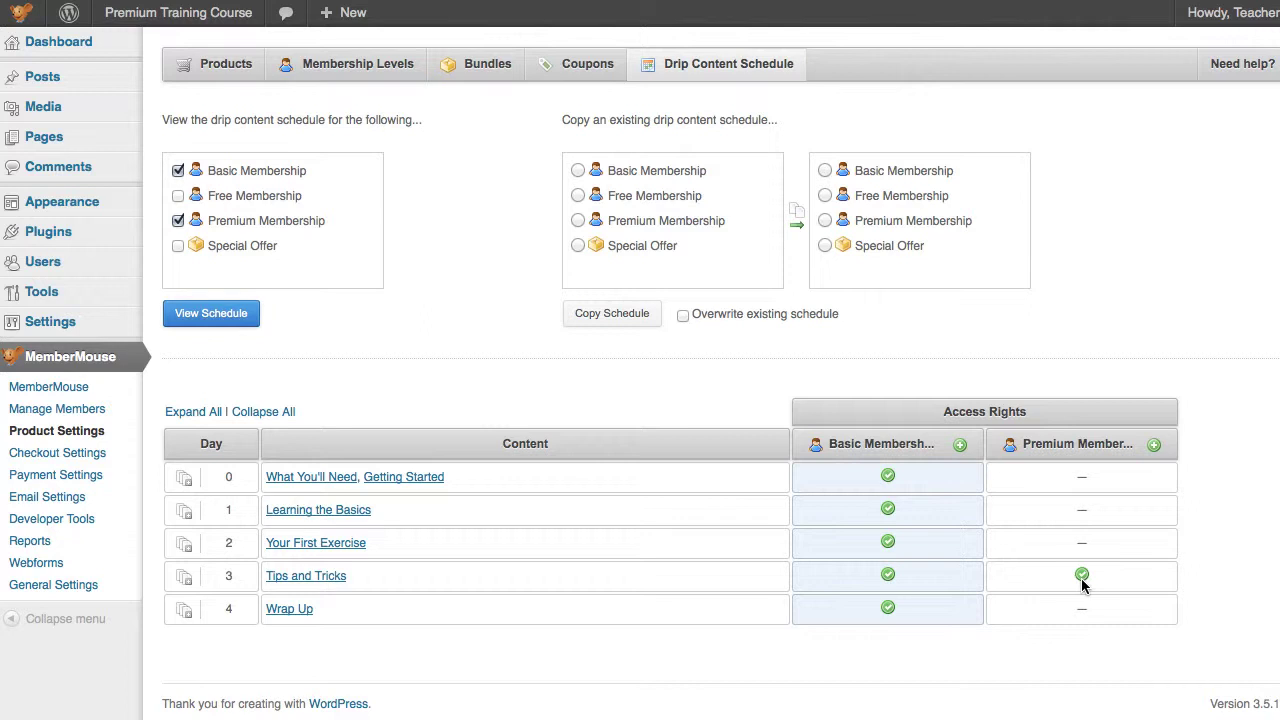
Copy the Basic Membership drip content schedule to Premium Membership without overwriting the existing schedule.
left_click(578, 171)
left_click(825, 221)
left_click(615, 312)
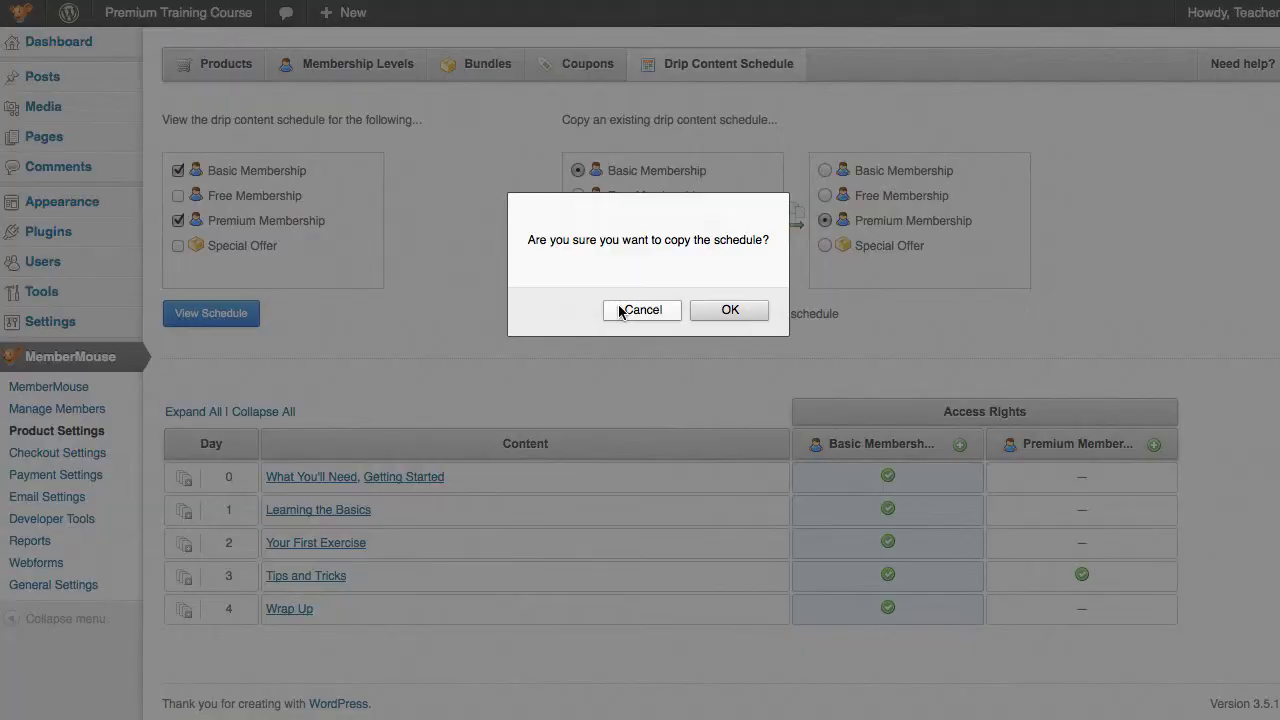
left_click(716, 313)
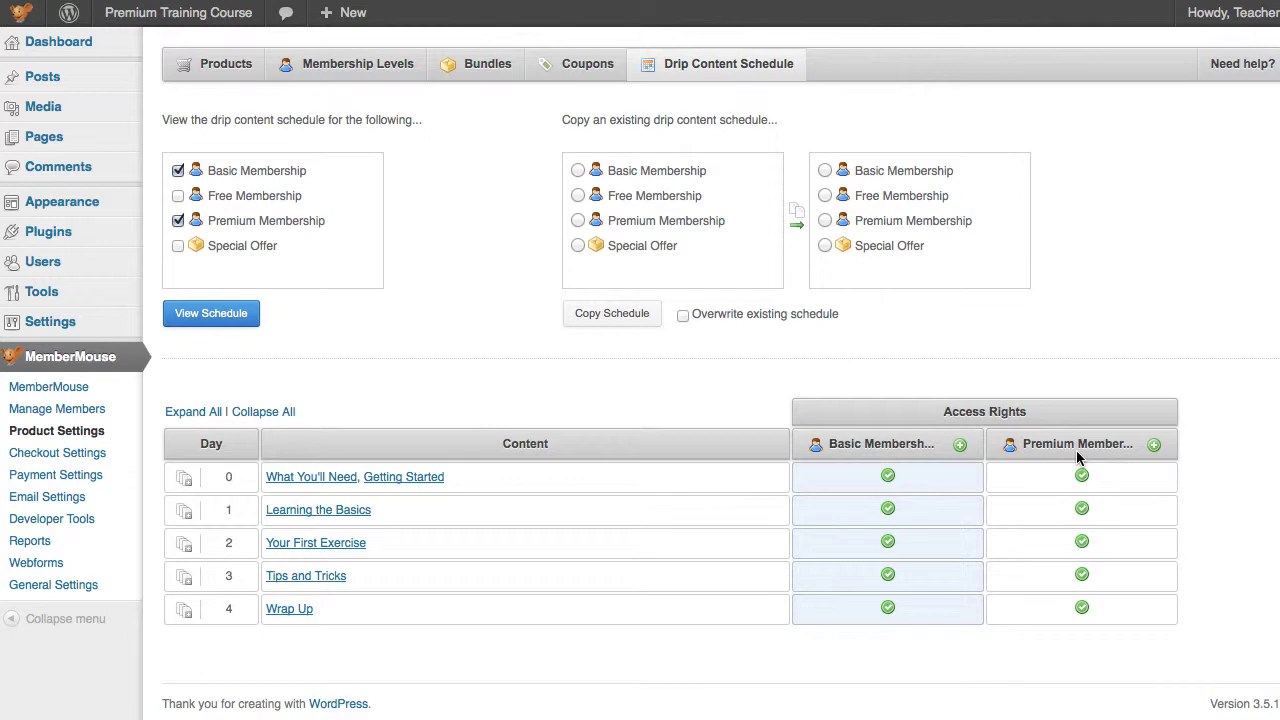
Grant Premium Membership access to the Advanced Topics page on day 6 from the drip content schedule.
left_click(1154, 445)
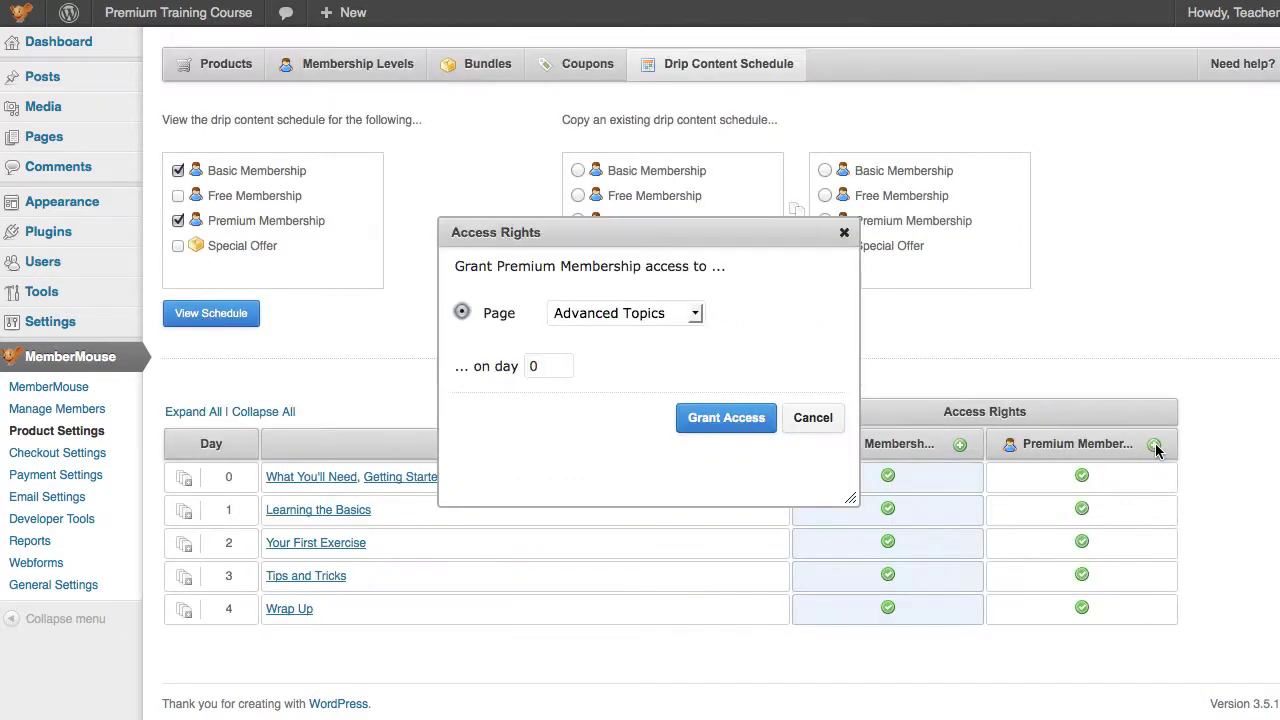
left_click(665, 313)
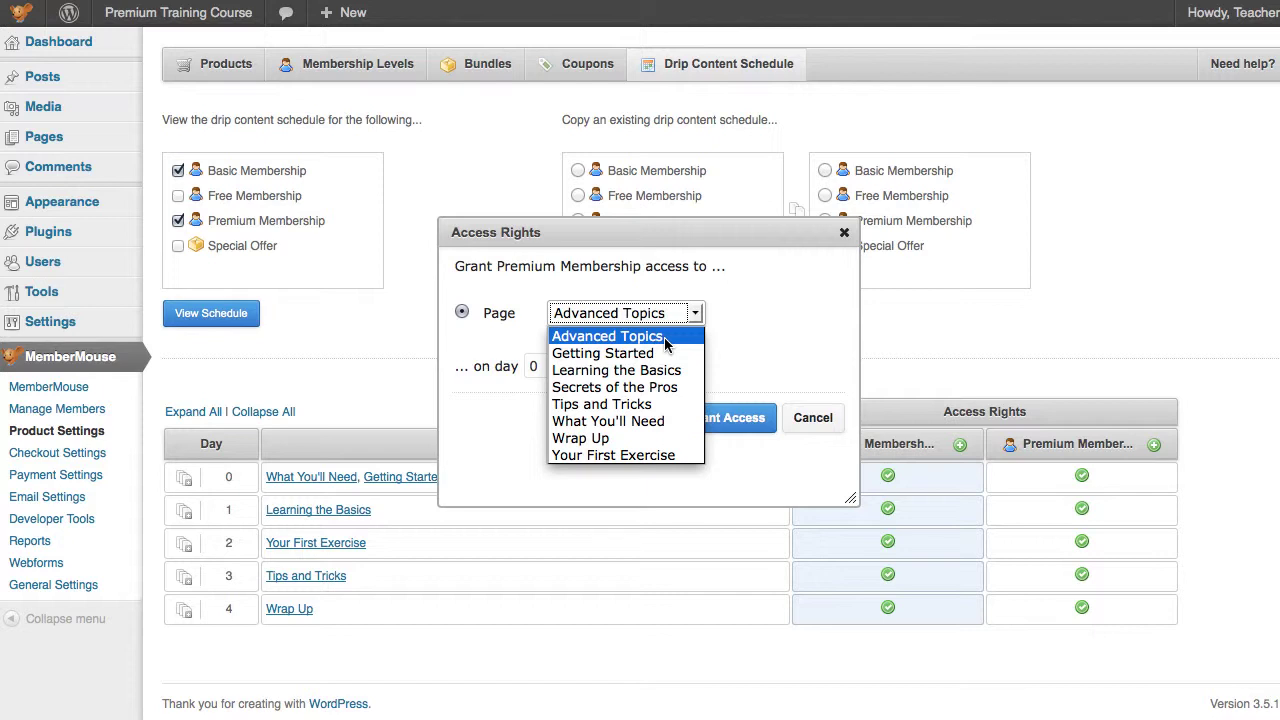
left_click(664, 337)
double_click(552, 365)
type("6")
left_click(697, 417)
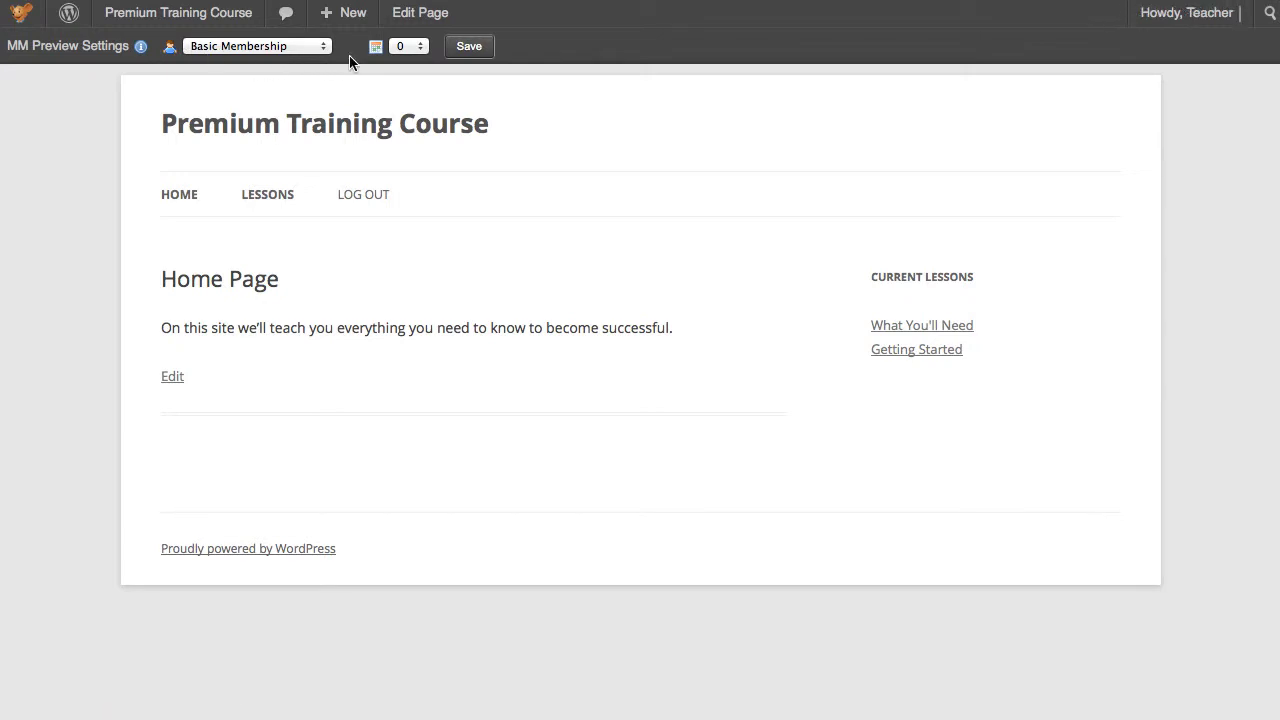
Check the preview options and the site's Lessons entries, and save the preview as Basic Membership on day 1.
left_click(329, 47)
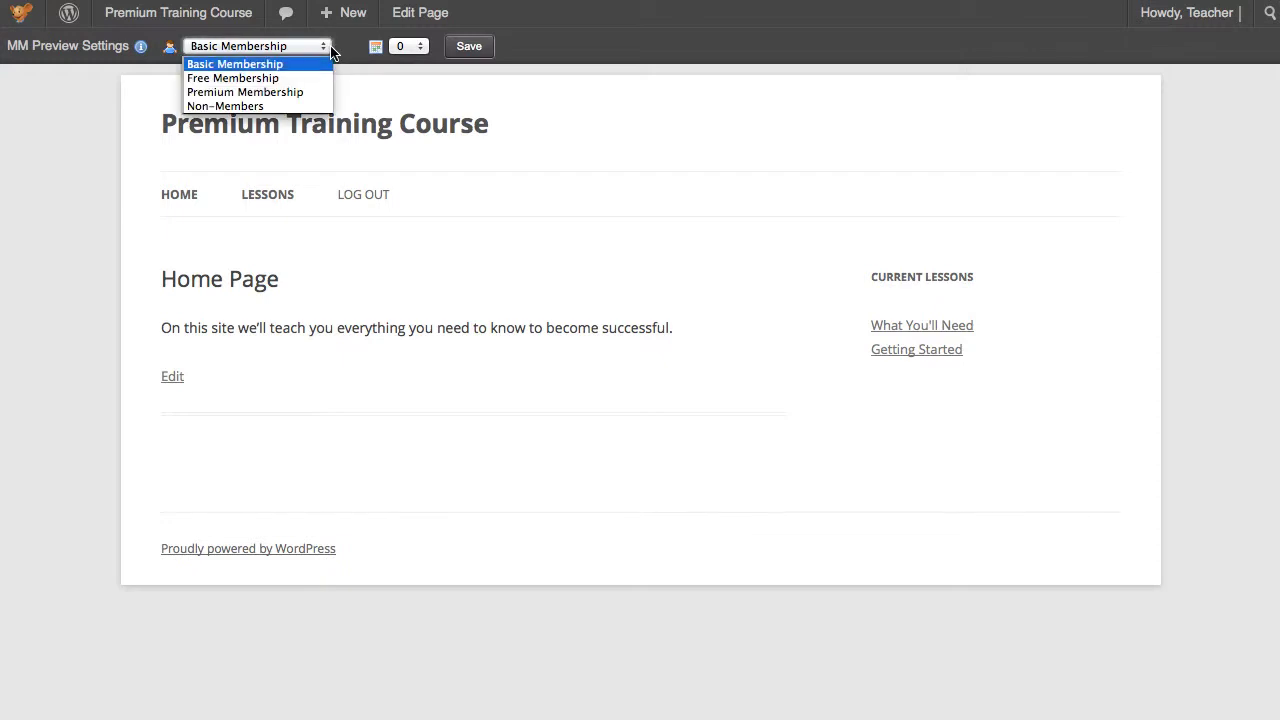
left_click(404, 48)
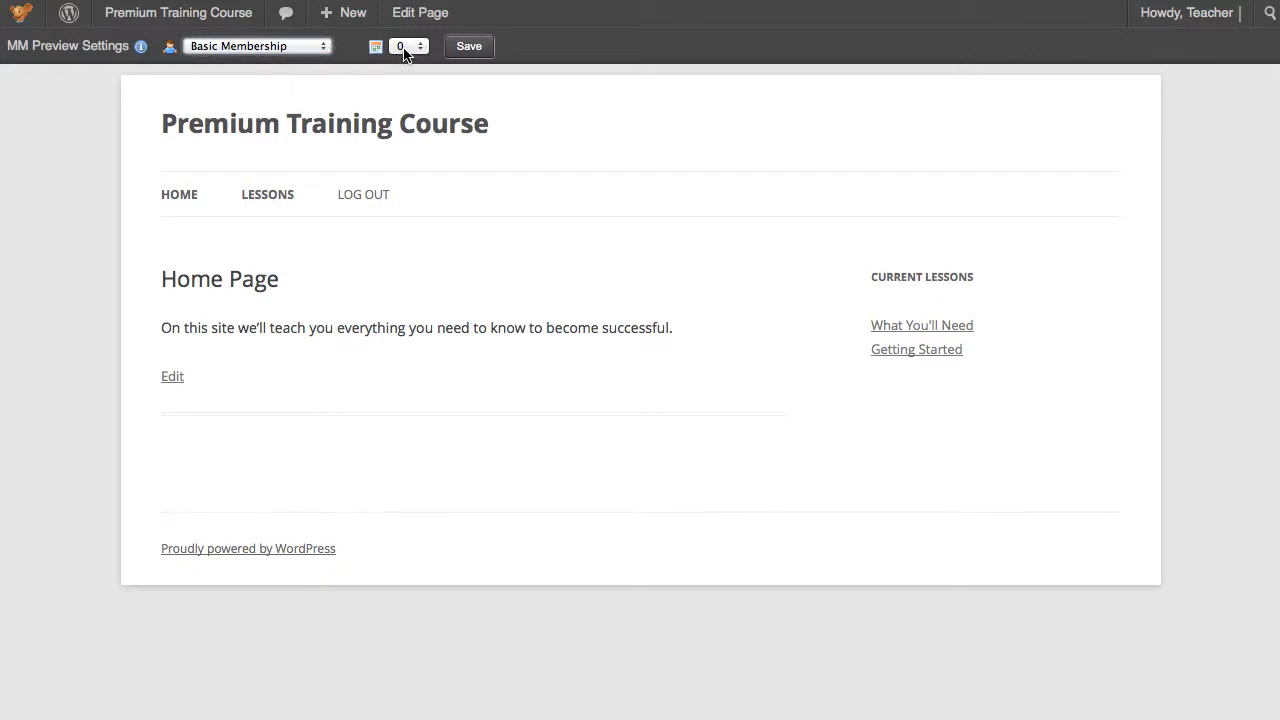
left_click(409, 47)
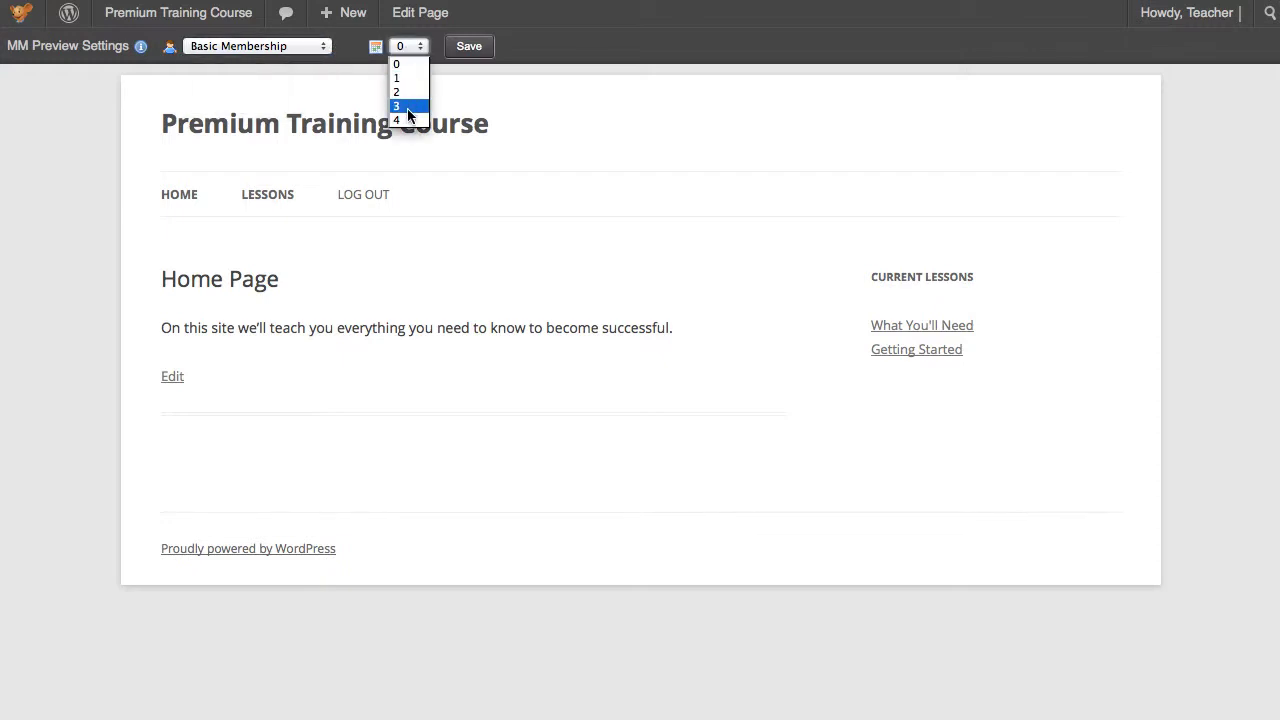
left_click(408, 50)
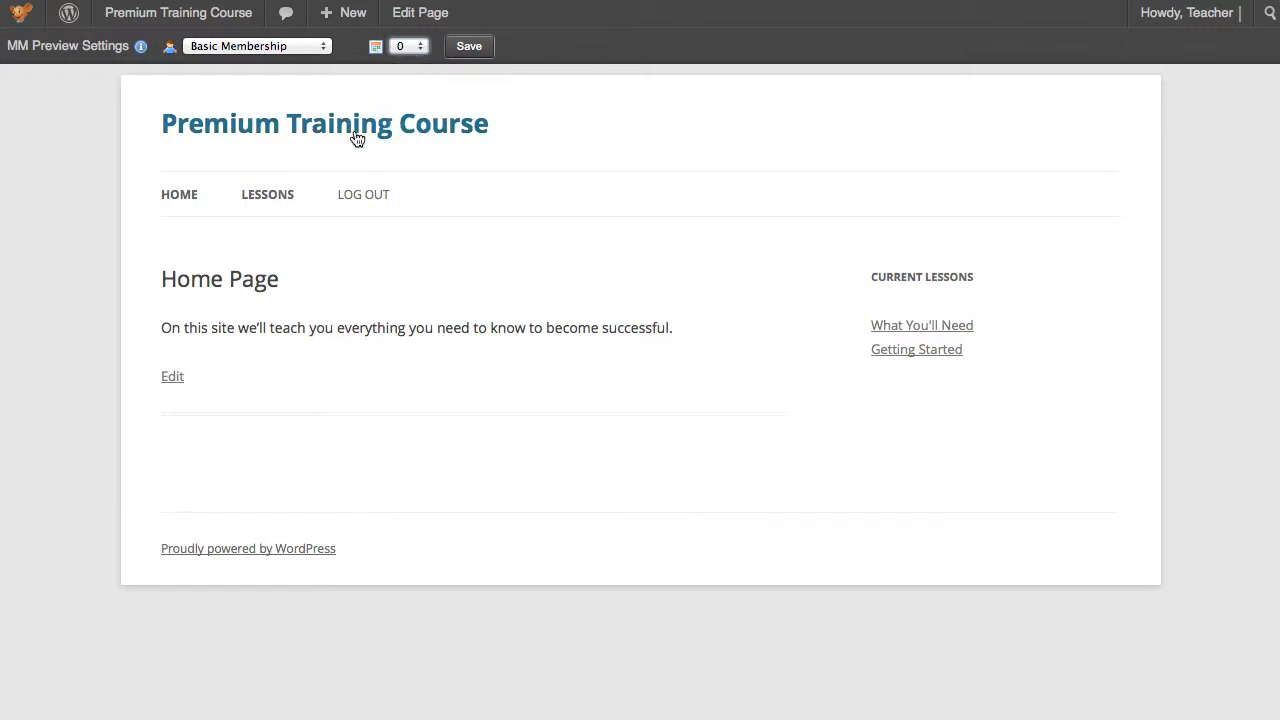
mouse_move(287, 203)
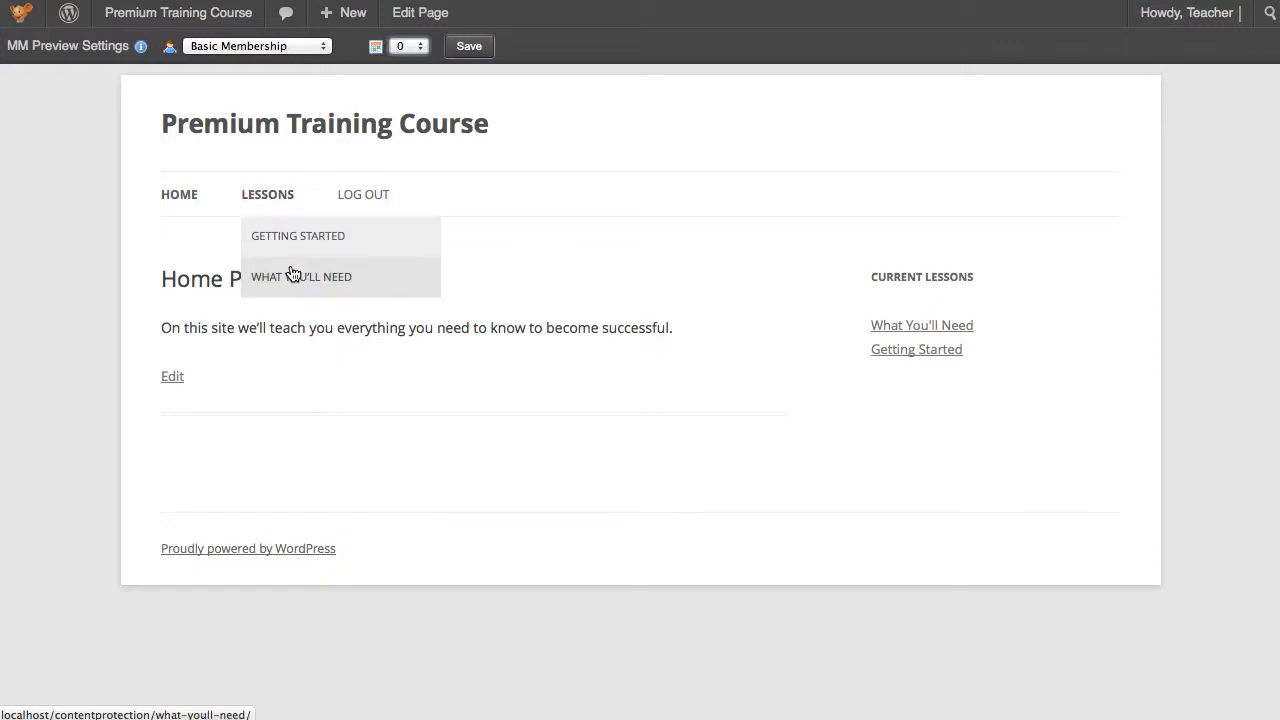
left_click(420, 46)
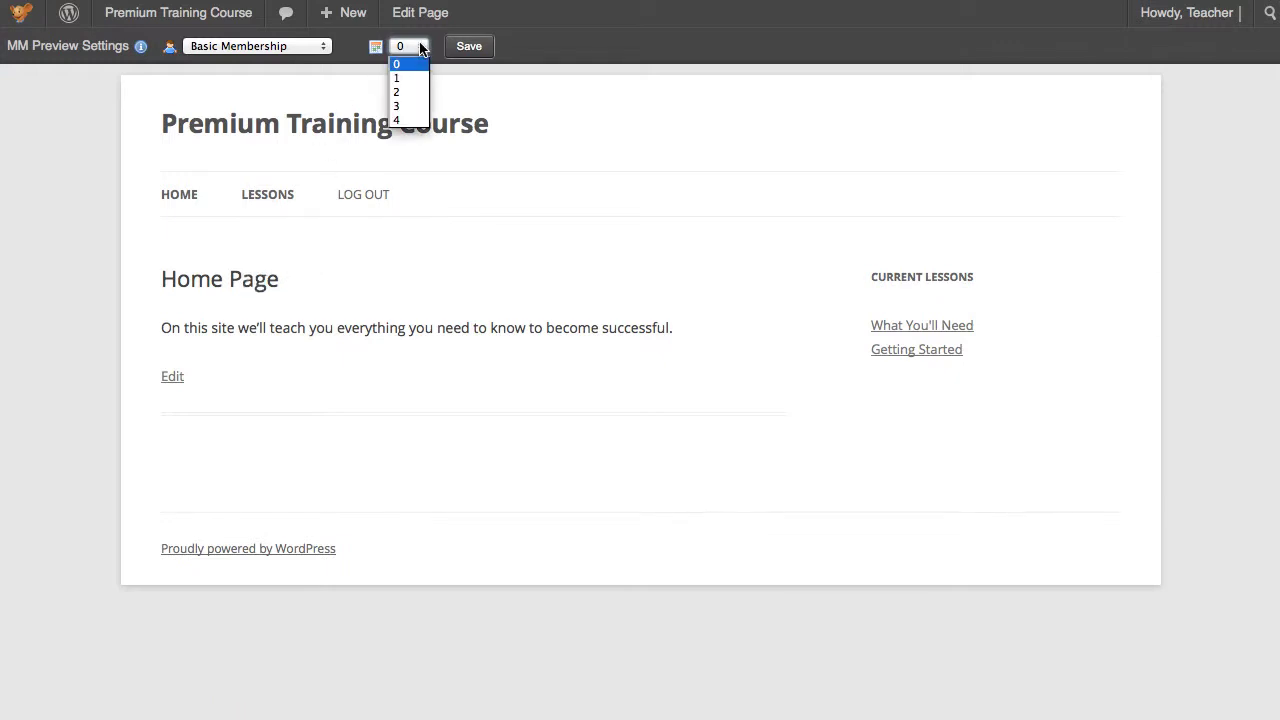
left_click(417, 79)
left_click(469, 46)
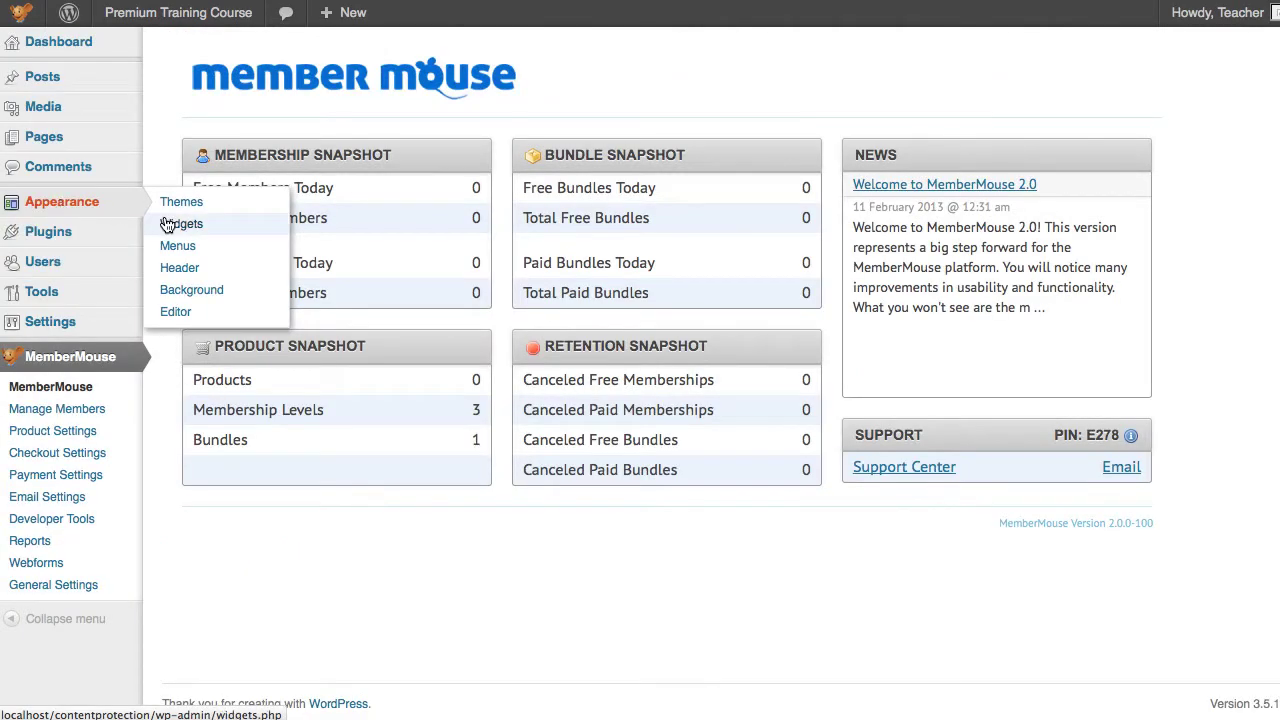
Add an MM Protected Content widget to the Main Sidebar below the existing one and title it "Upcoming Lessons".
left_click(168, 222)
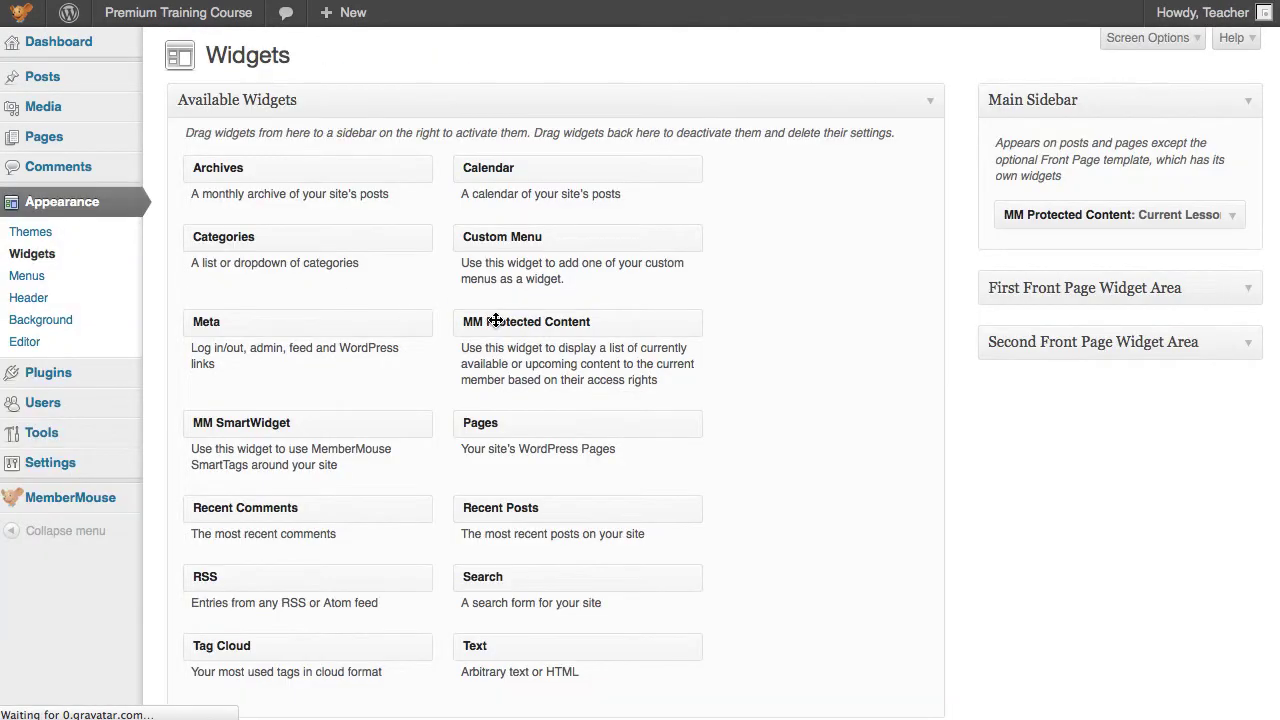
left_click_drag(496, 320, 1033, 248)
left_click(1142, 335)
type("Upco")
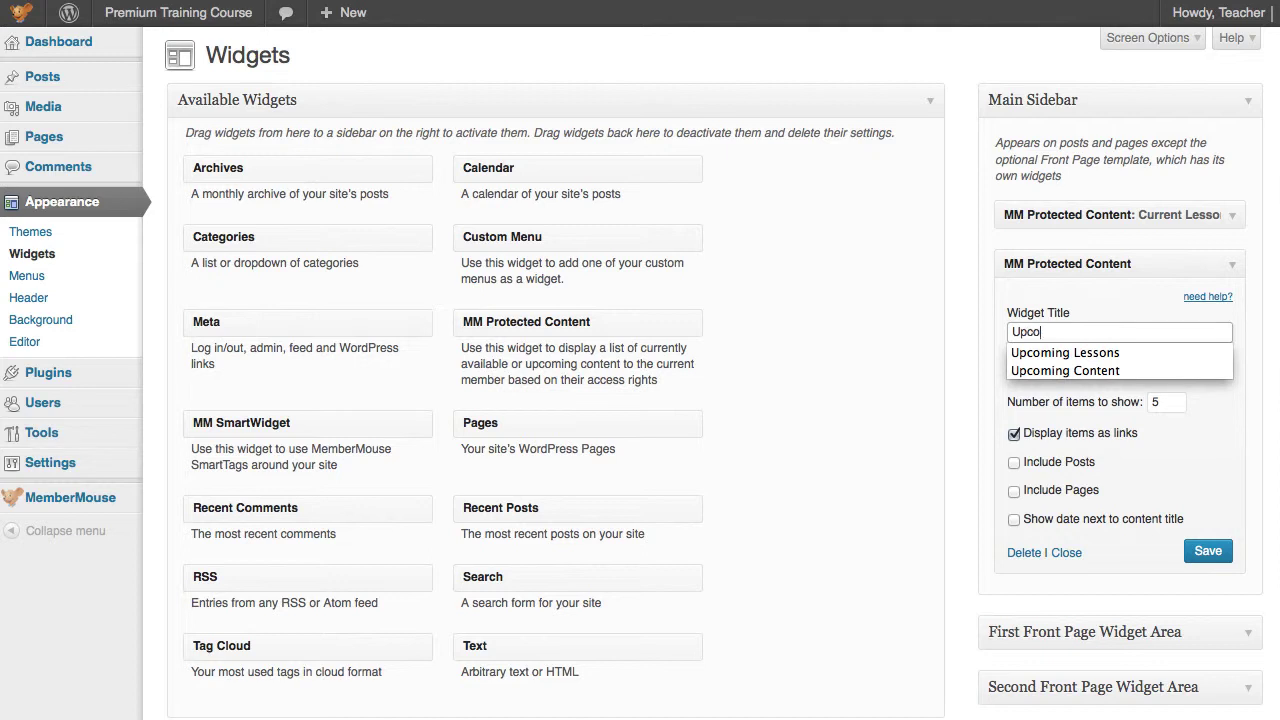
type("ming Lesson")
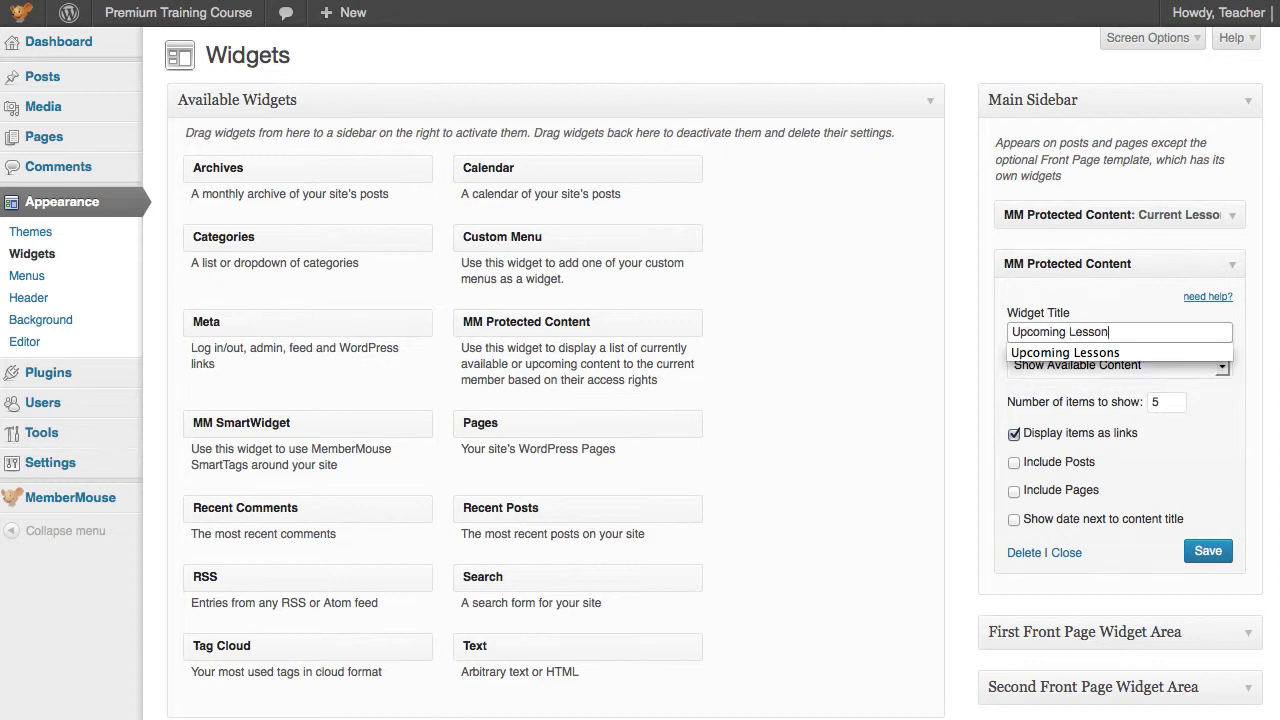
type("s")
Save the Upcoming Lessons widget set to show upcoming content, without links, with pages included and dates beside the titles.
left_click(1168, 368)
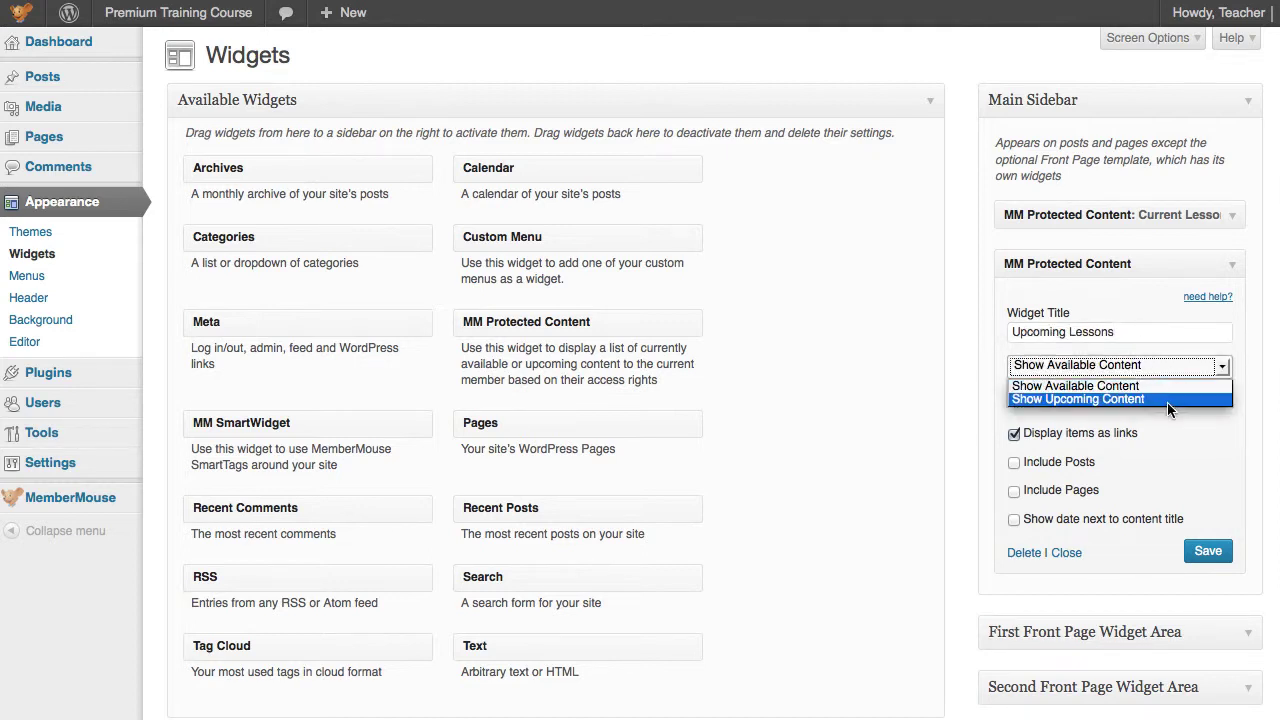
left_click(1168, 402)
left_click(1014, 434)
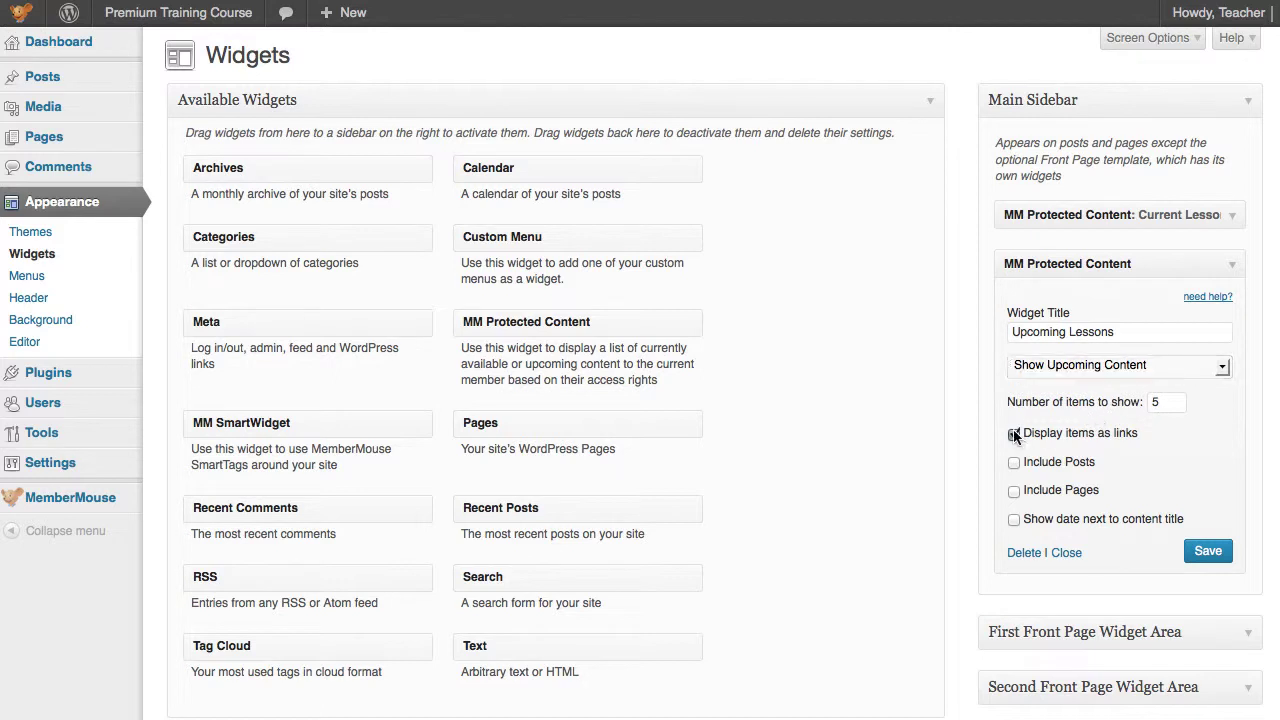
left_click(1013, 521)
scroll(1013, 521, "down", 3)
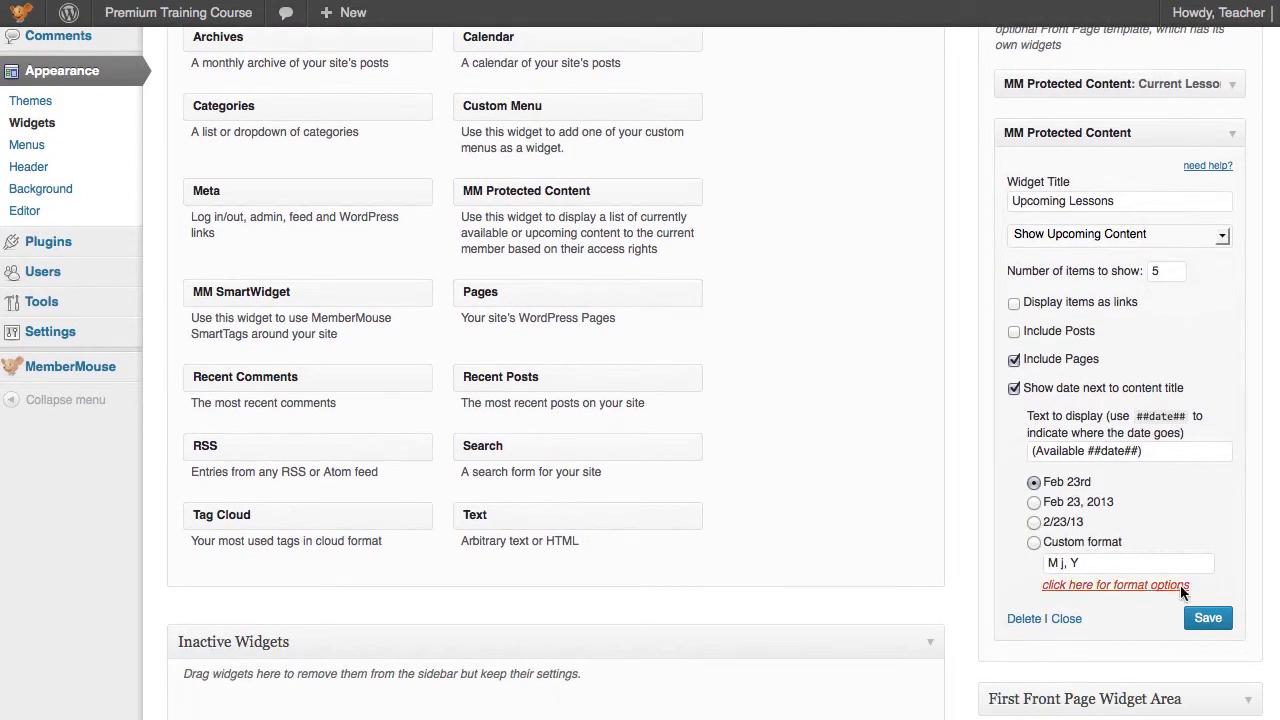
left_click(1204, 617)
Visit the site's home page and examine the lessons and dates listed under Upcoming Lessons.
mouse_move(230, 14)
left_click(233, 56)
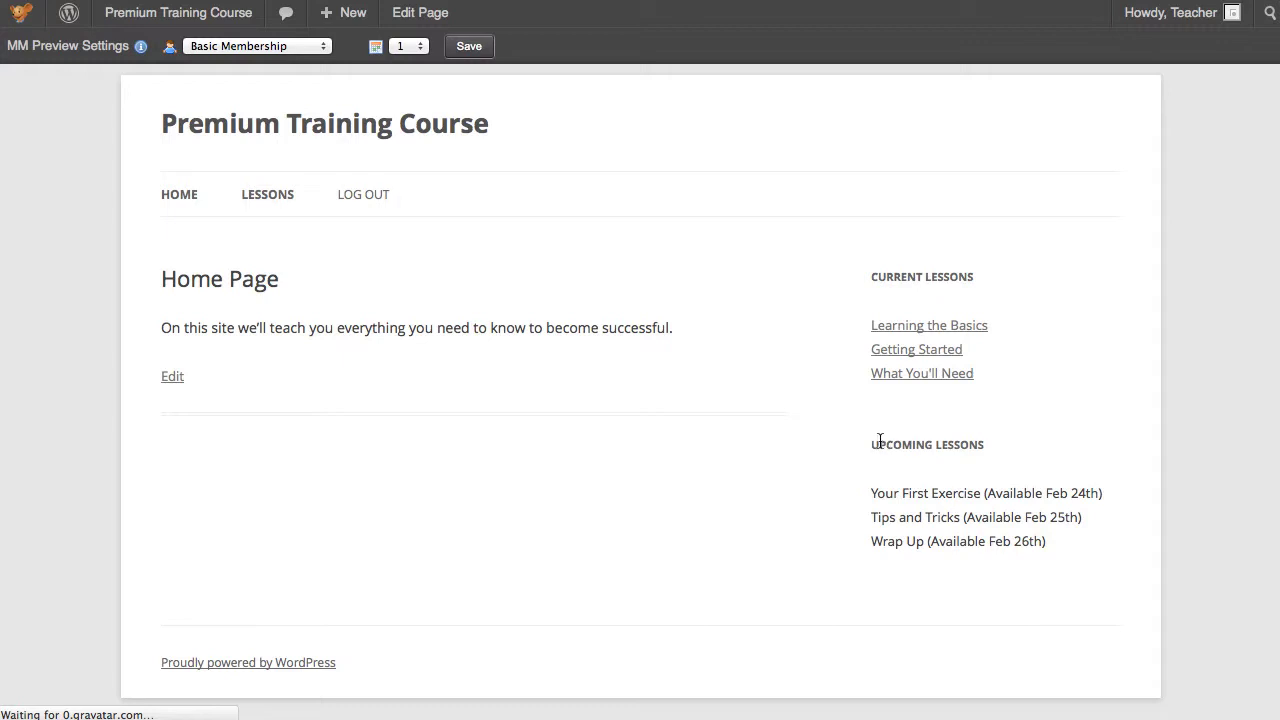
left_click_drag(1050, 545, 874, 493)
left_click(876, 493)
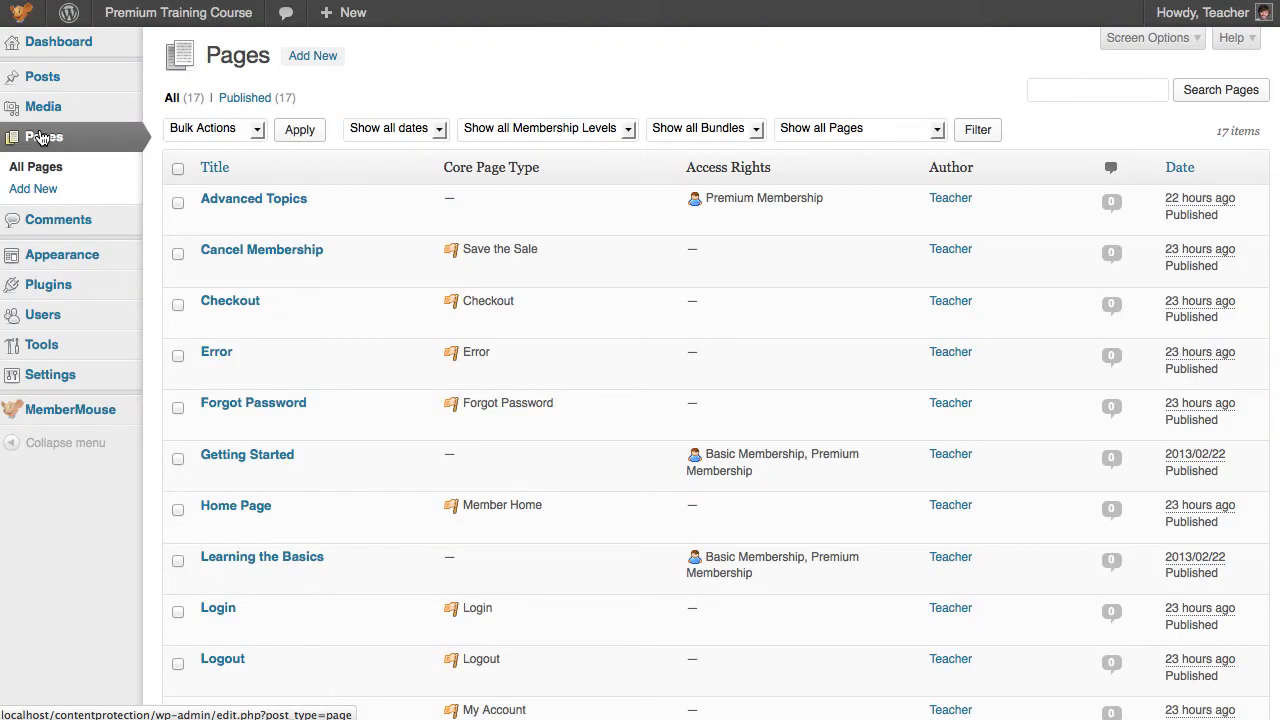
Open the Secrets of the Pros page for editing and grant the Special Offer bundle access on day 0.
scroll(63, 249, "down", 5)
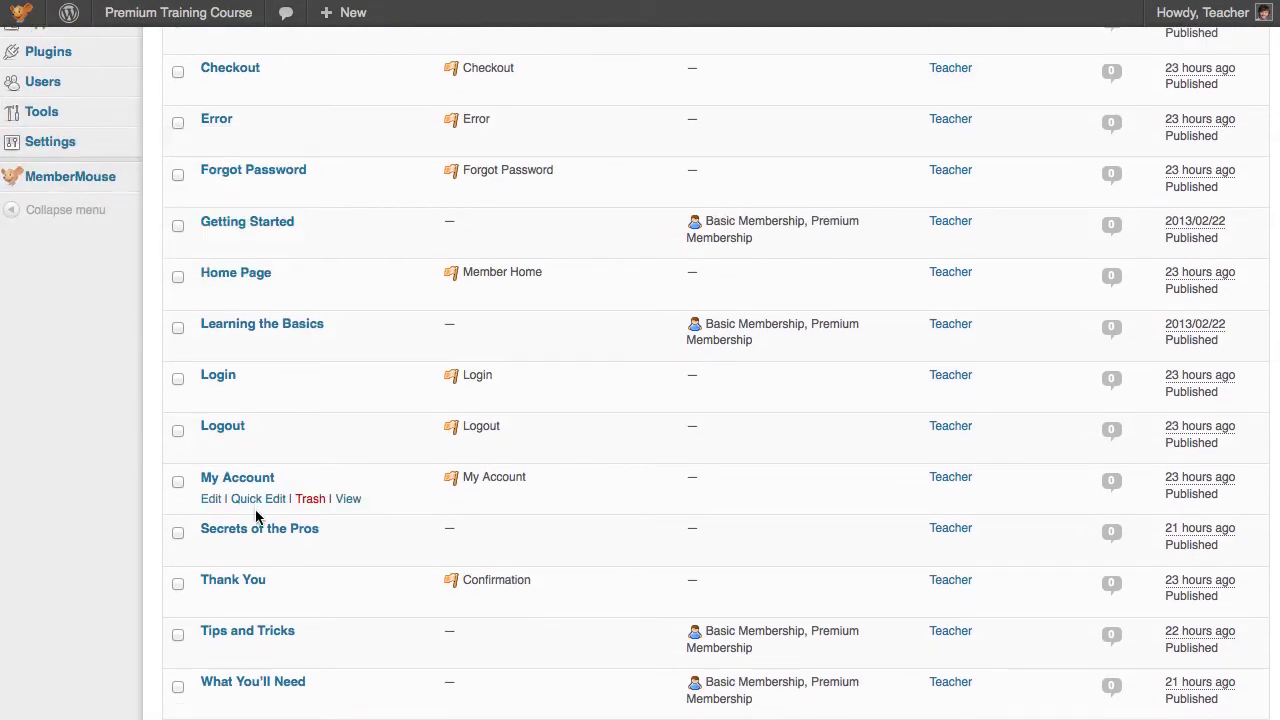
left_click(258, 533)
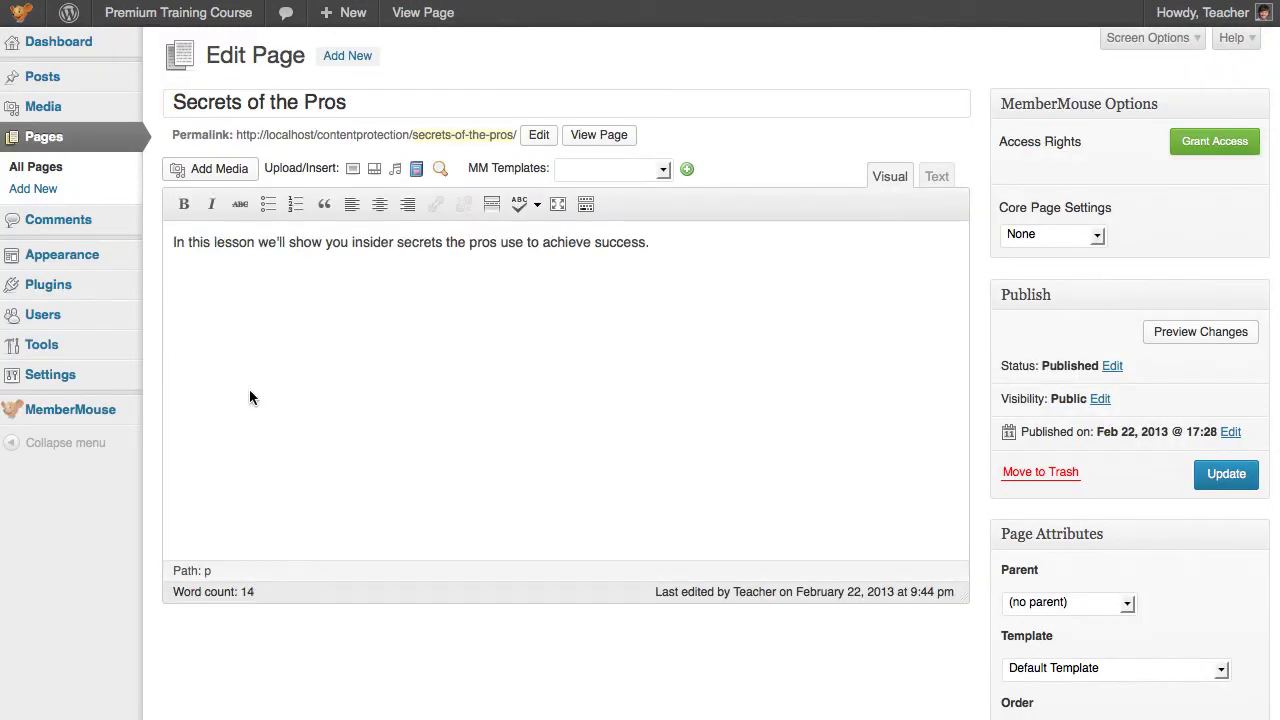
left_click(1183, 145)
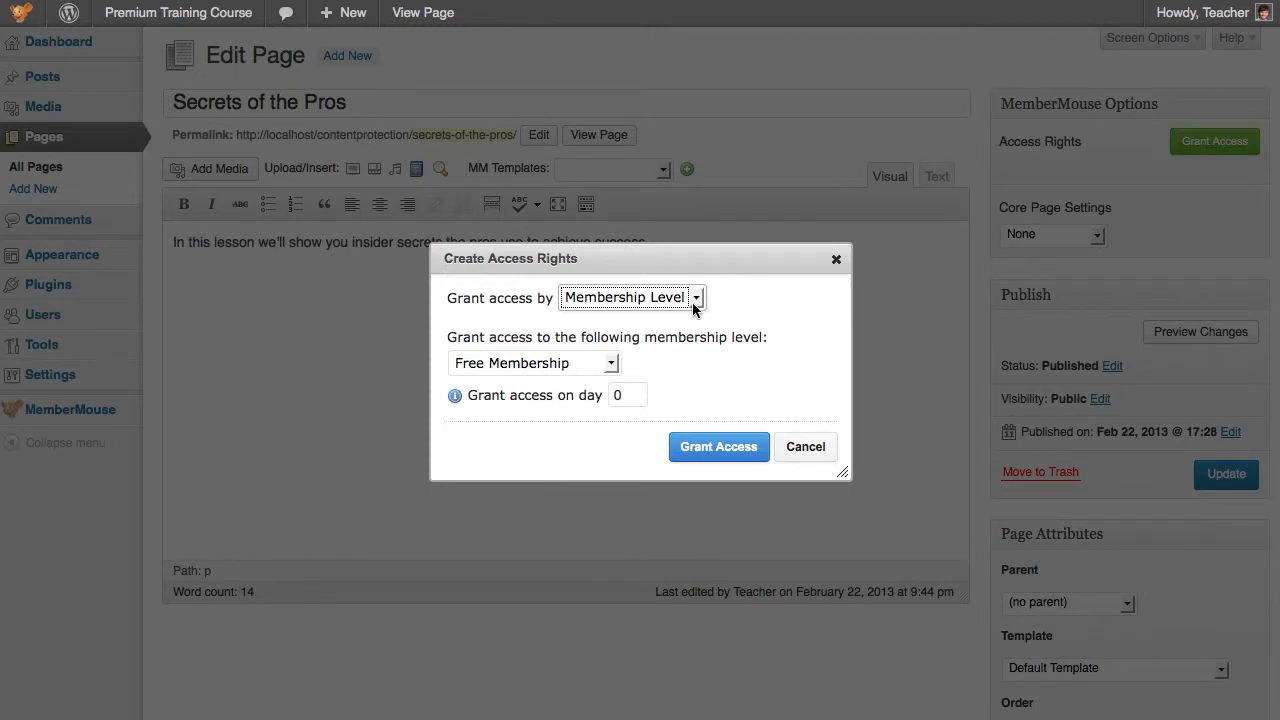
left_click(697, 297)
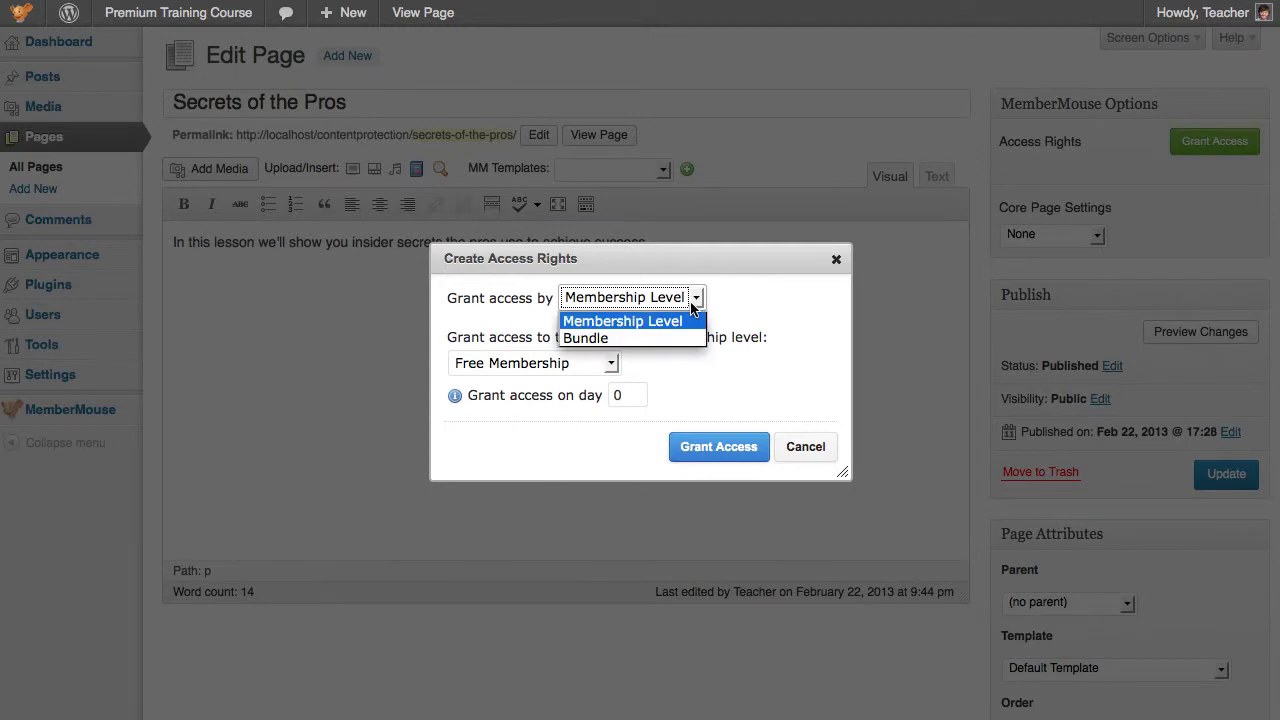
left_click(670, 338)
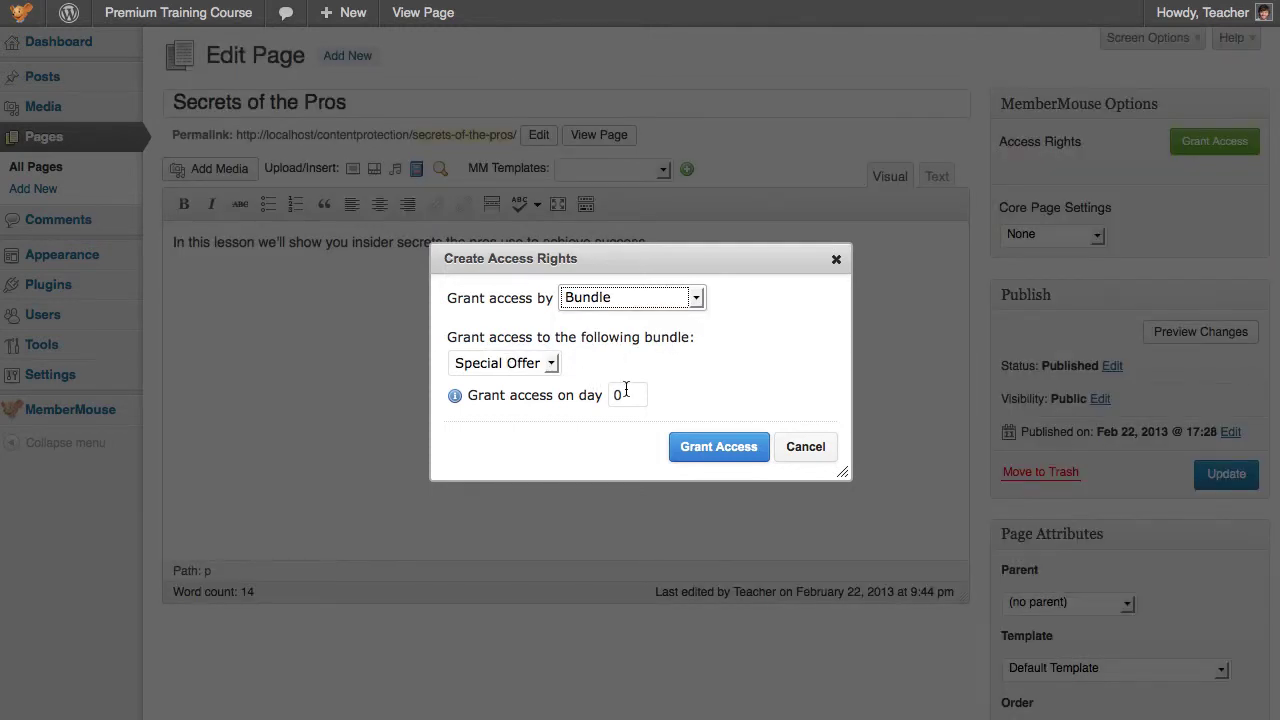
left_click(729, 456)
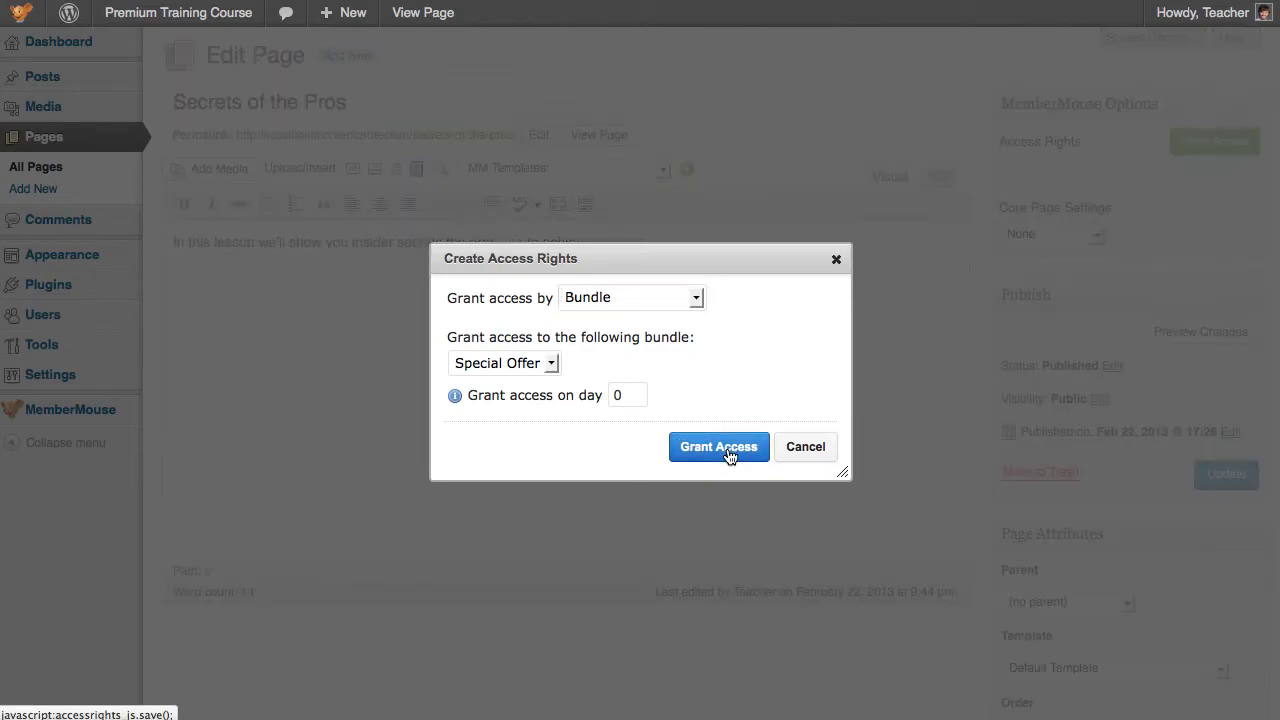